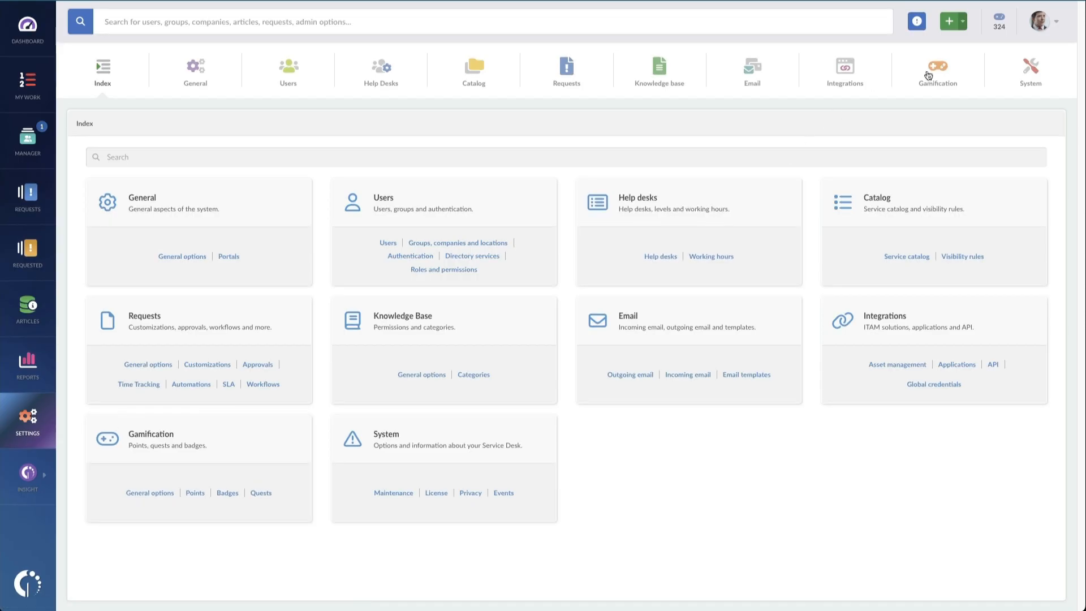
- Open the gamification settings and examine the points granted for request, answer and knowledge base actions
click(930, 78)
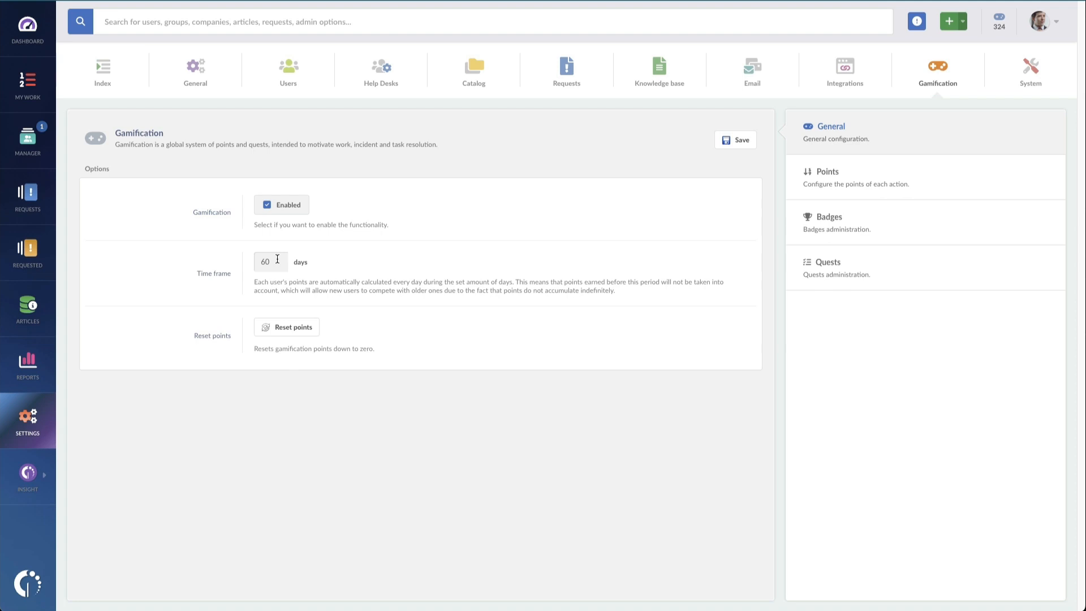
click(854, 178)
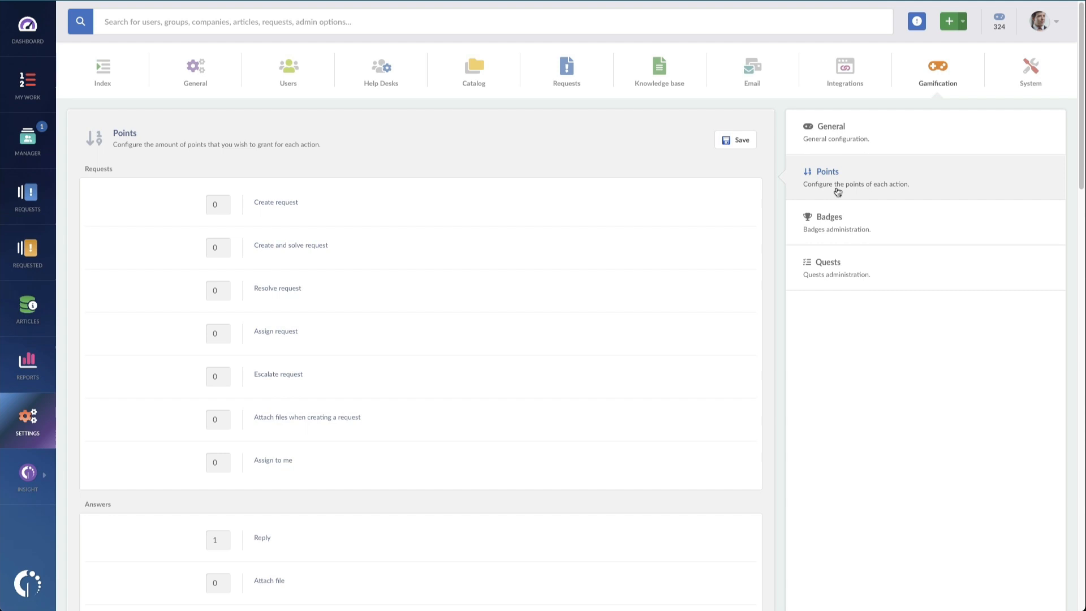
scroll(439, 286, down, 1)
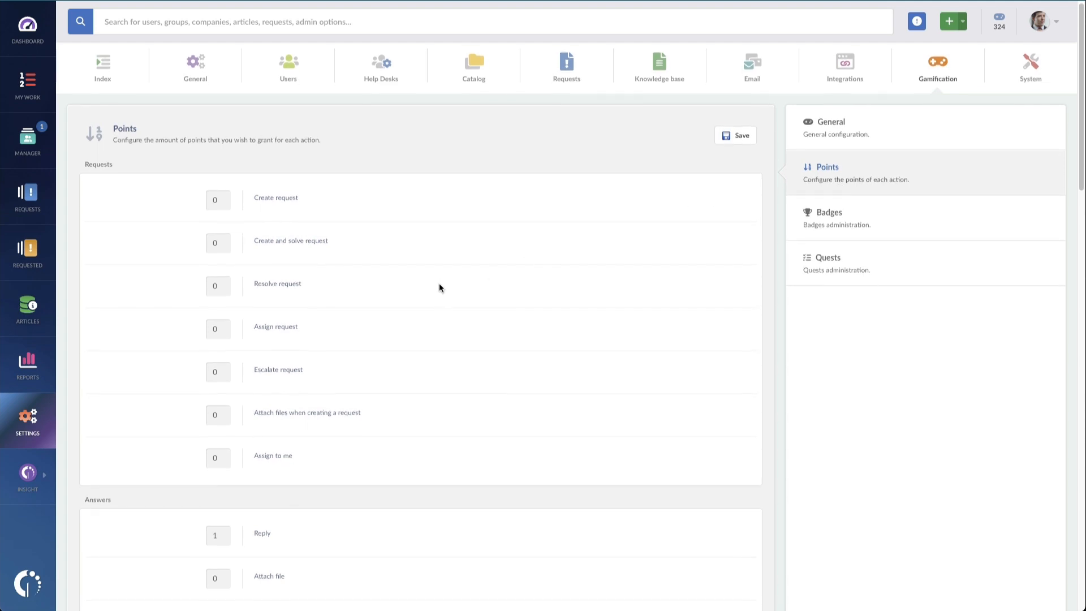
scroll(440, 286, down, 1)
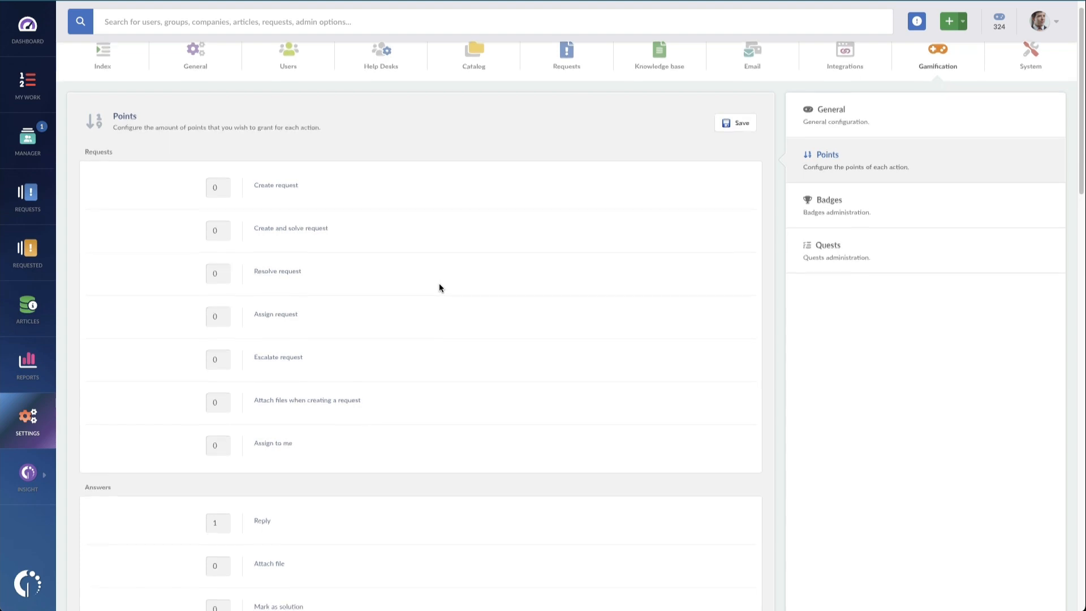
scroll(439, 288, down, 3)
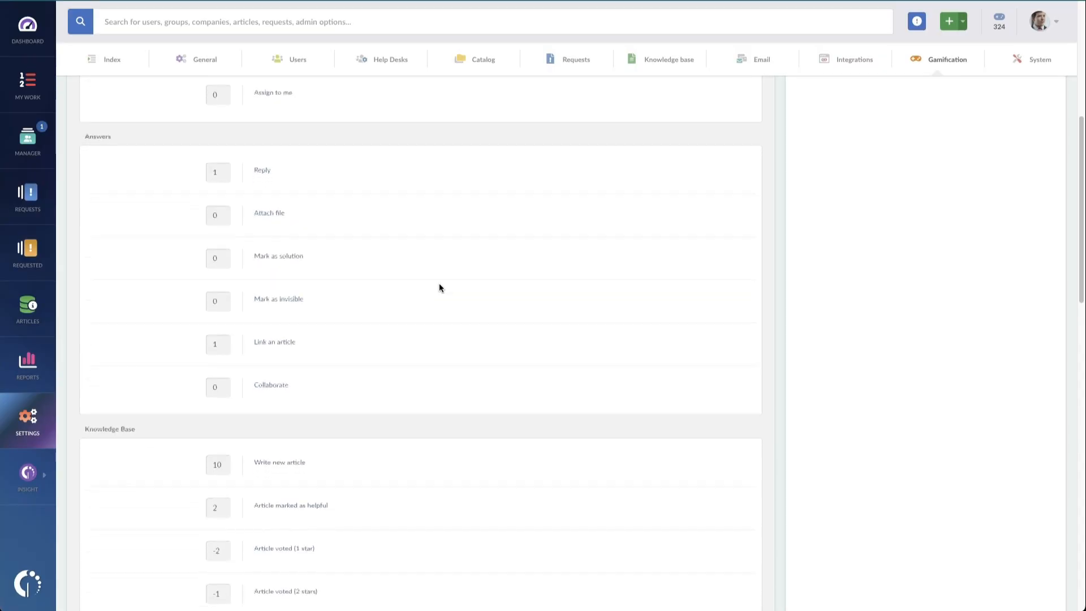
scroll(439, 288, down, 5)
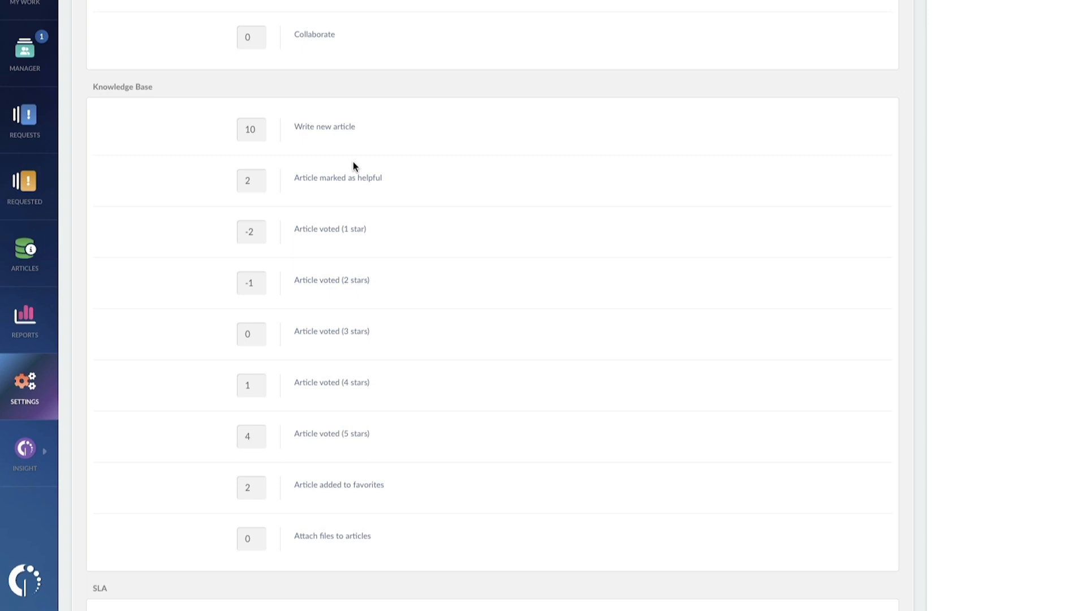
scroll(352, 164, down, 1)
drag(254, 267, 379, 273)
click(336, 311)
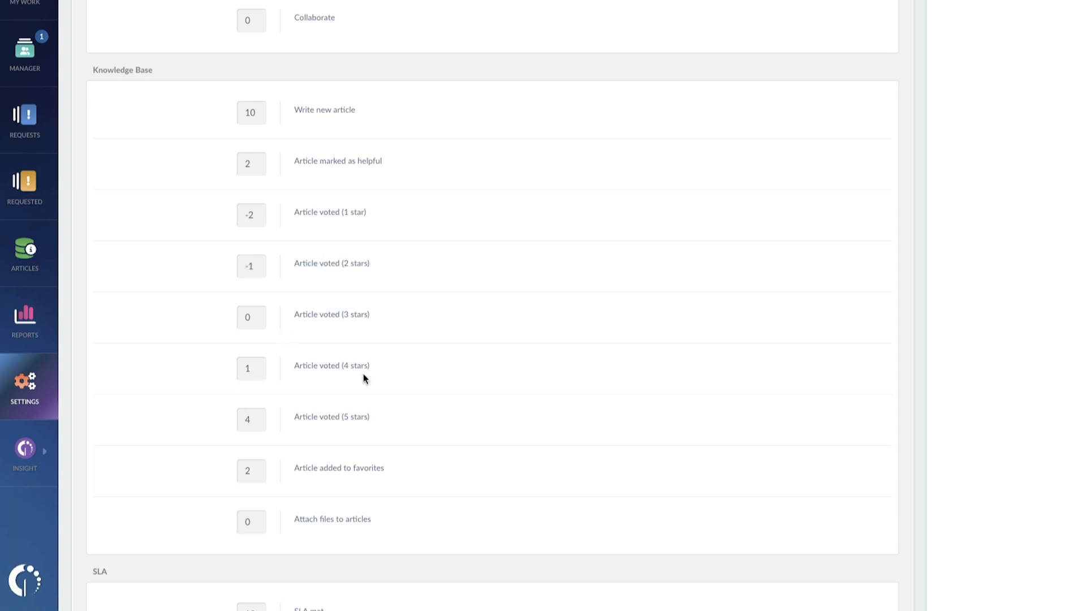
drag(322, 412, 361, 417)
click(359, 417)
scroll(385, 430, down, 1)
scroll(394, 440, down, 2)
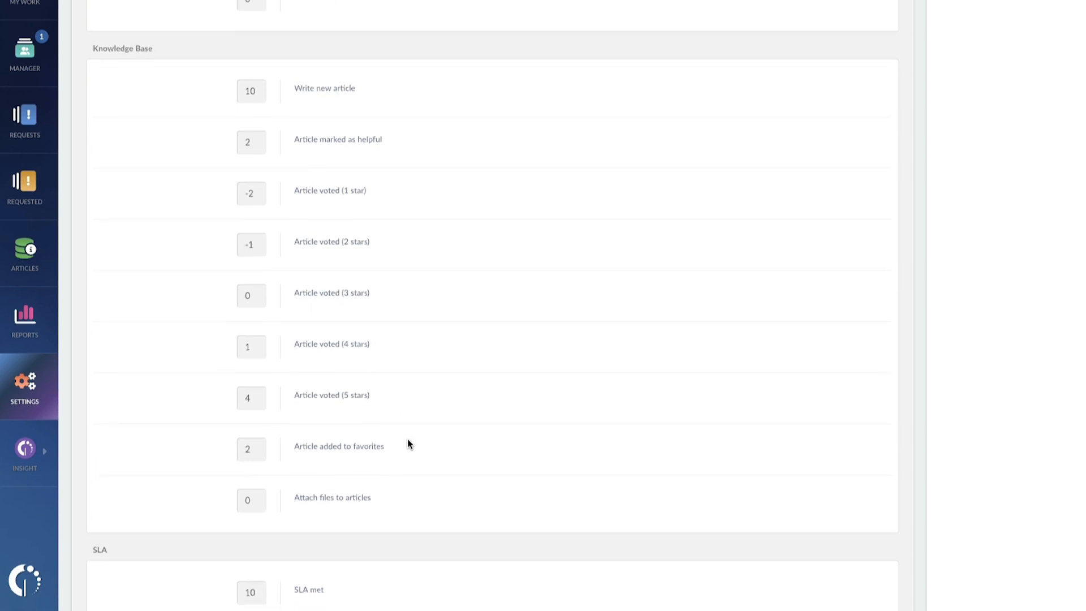
- Set the points for "Article added to favorites" to 5
scroll(396, 441, down, 1)
double_click(248, 395)
text(5)
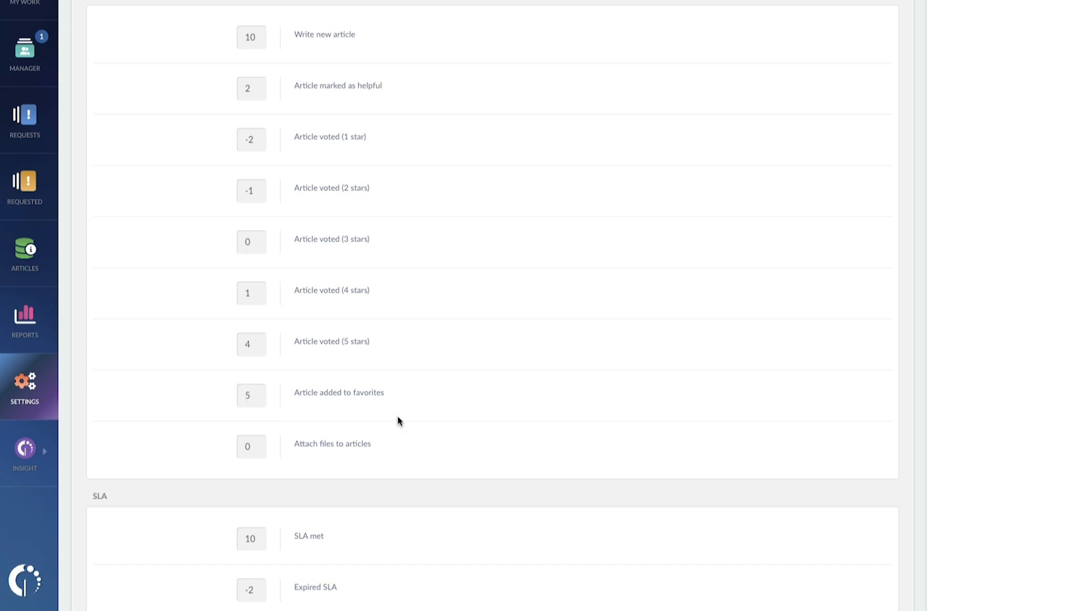
- Examine the points assigned to the SLA and Solution Confirmation actions
scroll(403, 421, down, 1)
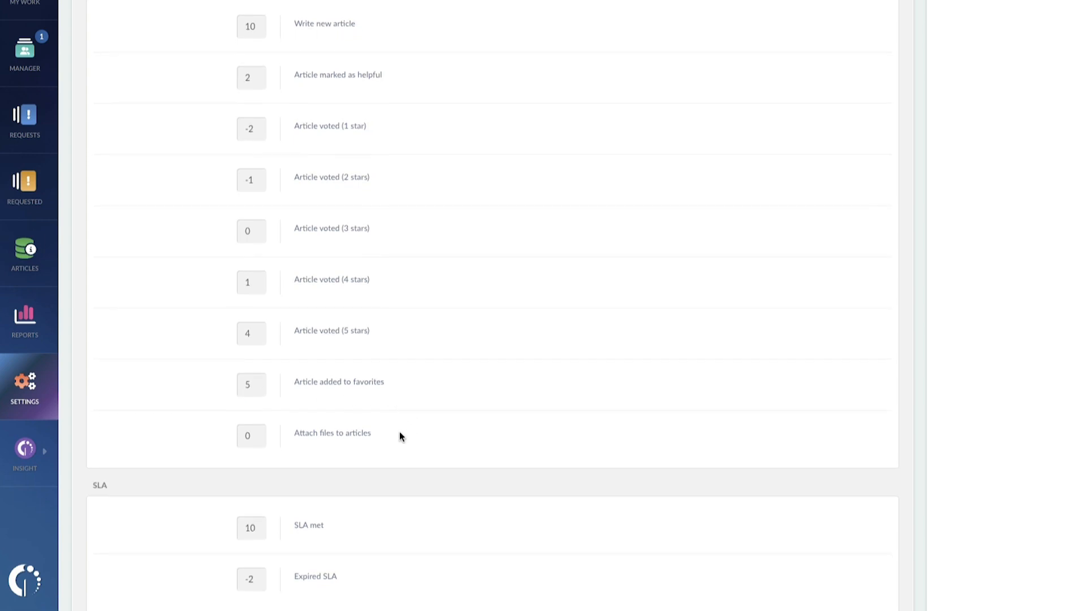
scroll(399, 432, down, 4)
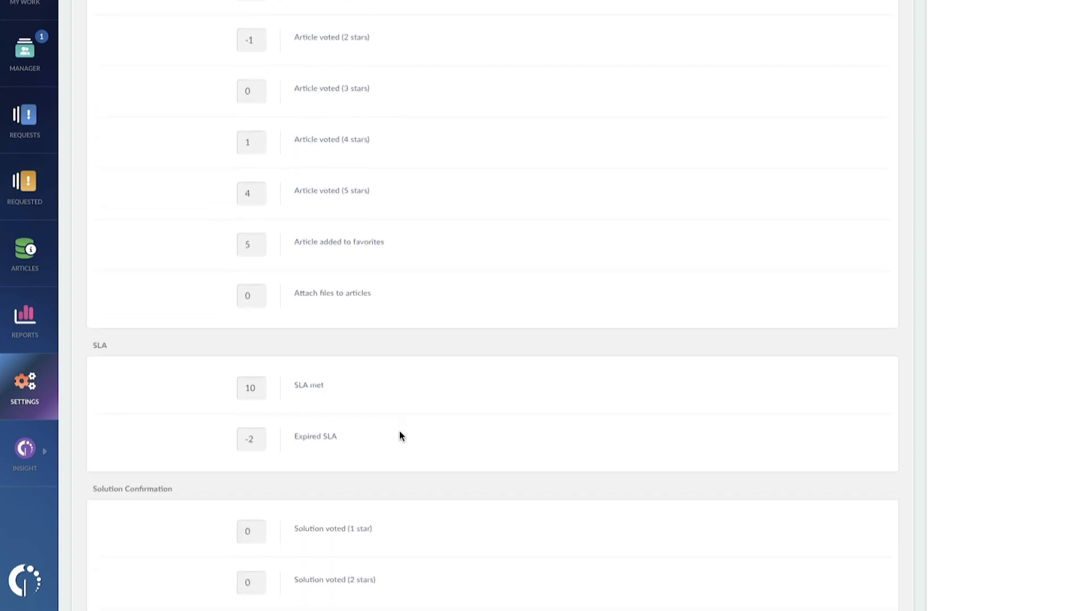
scroll(400, 431, down, 1)
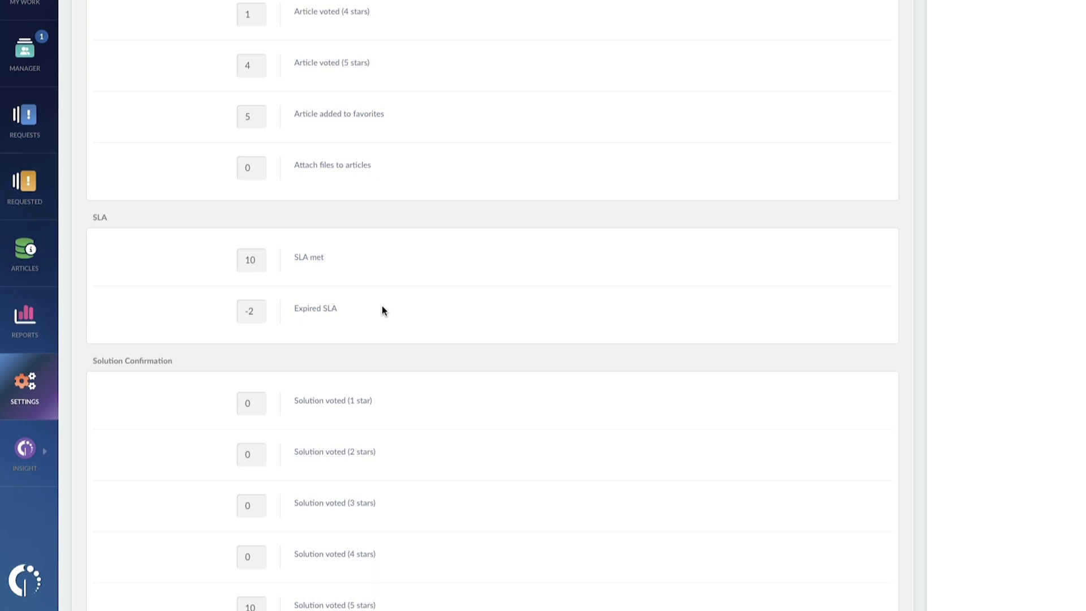
scroll(383, 308, down, 1)
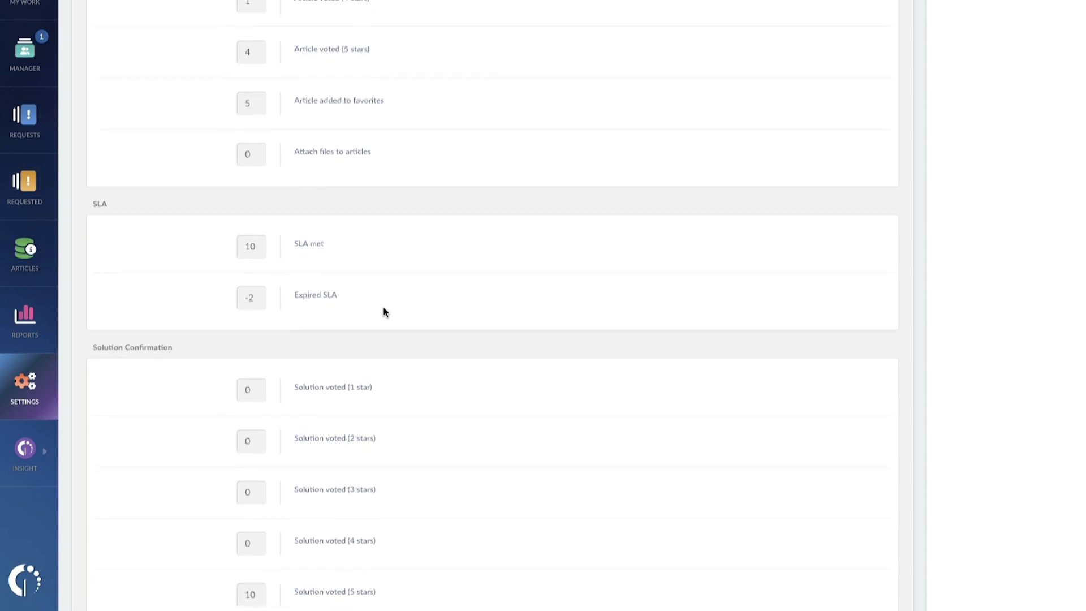
scroll(383, 311, down, 3)
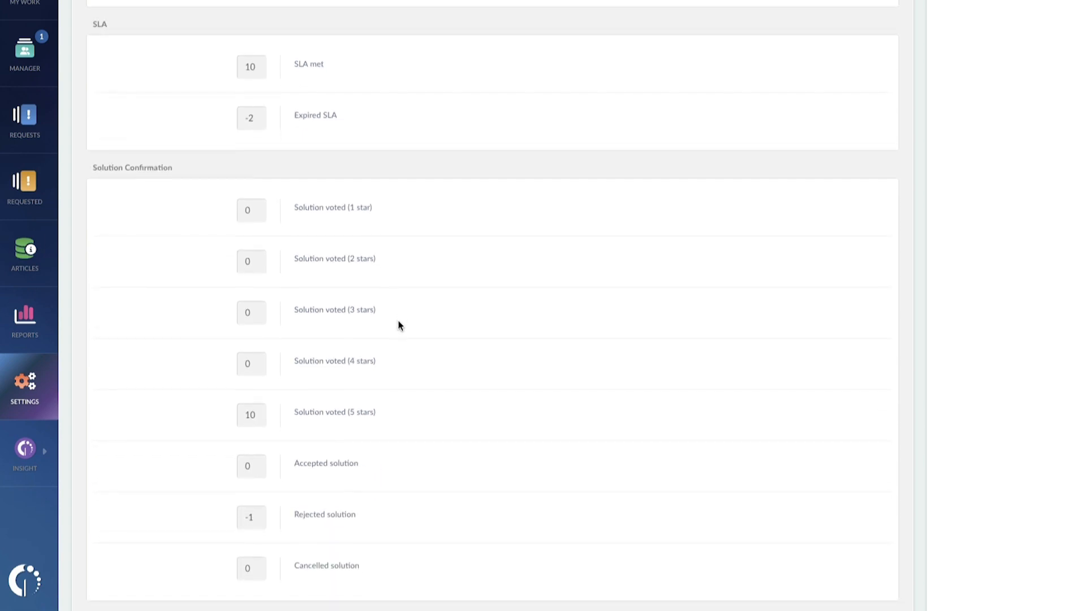
scroll(399, 324, down, 1)
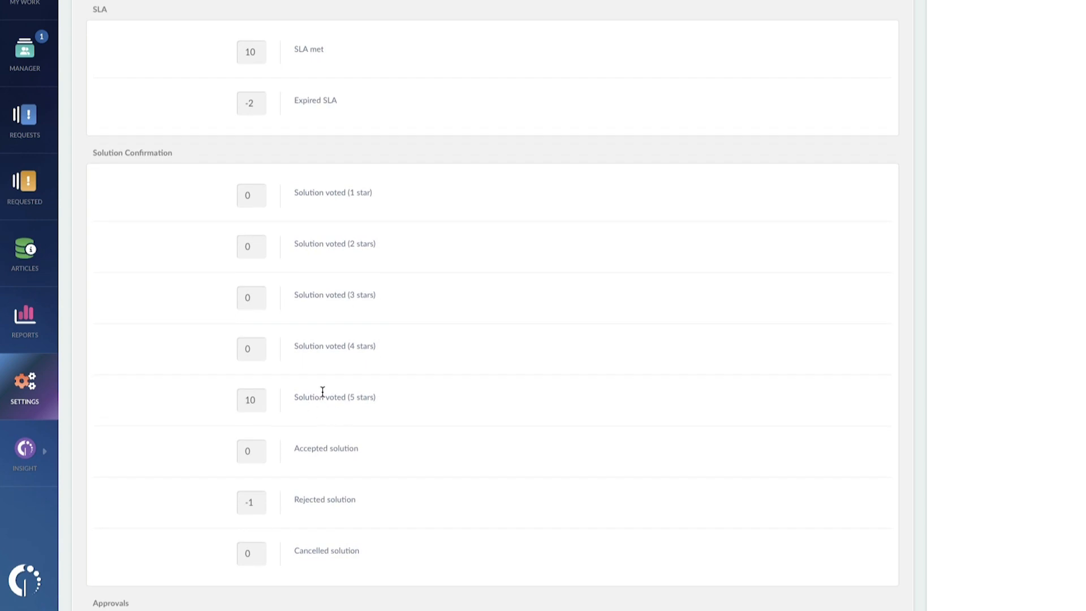
scroll(305, 396, down, 1)
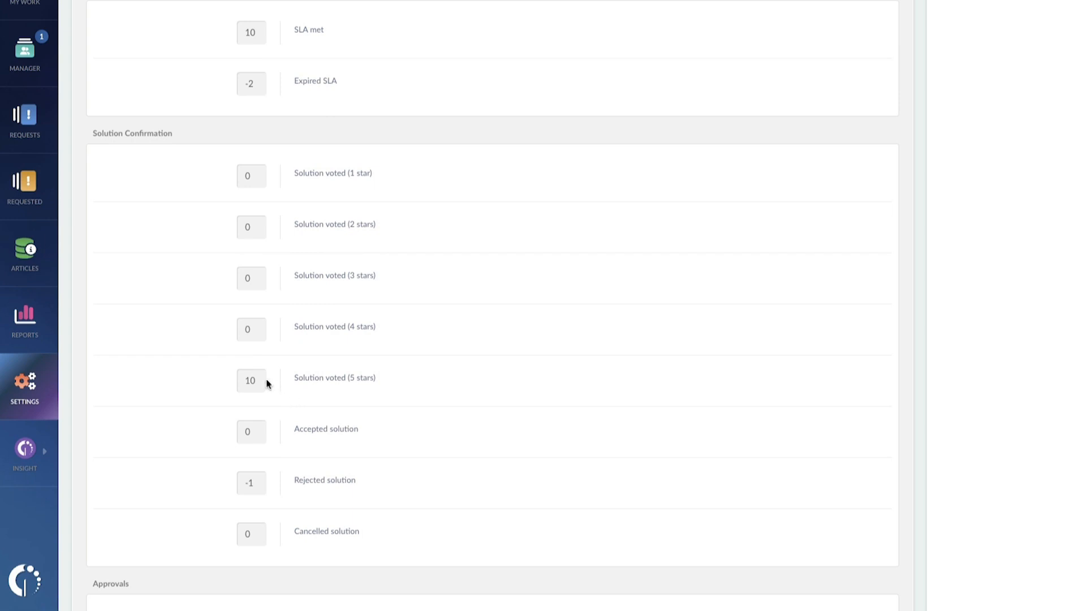
scroll(317, 477, down, 1)
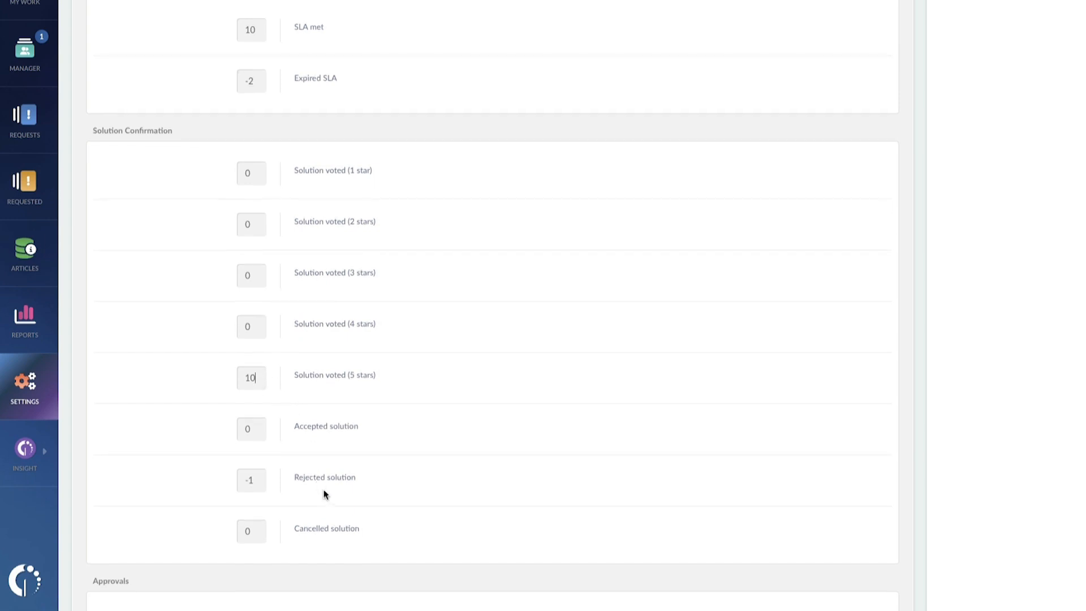
- Set the points for "Rejected solution" to -4
drag(342, 479, 308, 477)
click(308, 477)
click(257, 481)
double_click(256, 481)
text(-4)
- View the list of existing badges and the list of existing quests
scroll(928, 302, up, 15)
click(928, 195)
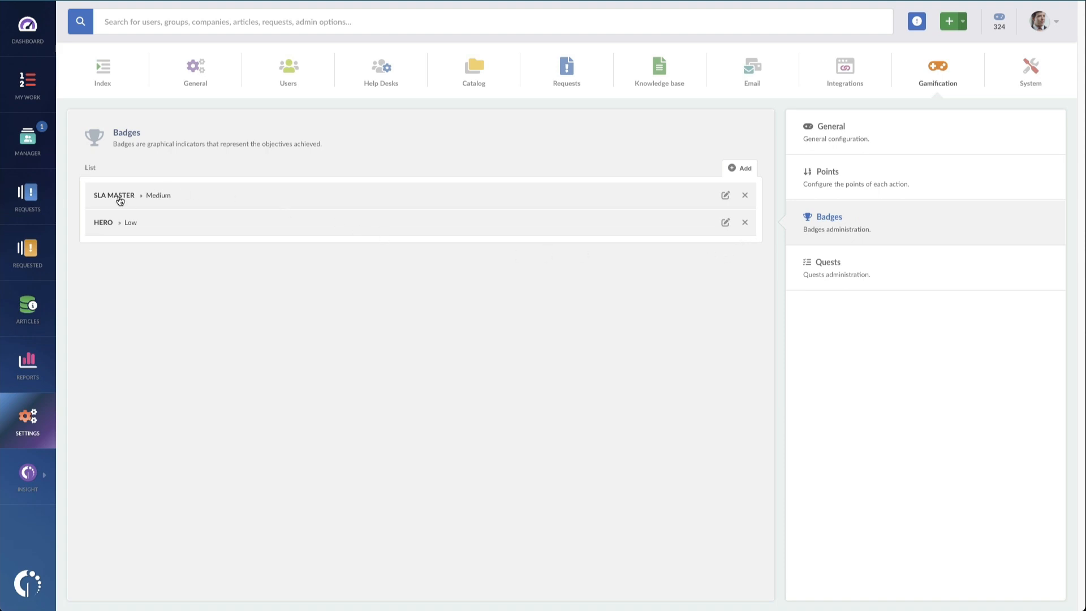
click(827, 271)
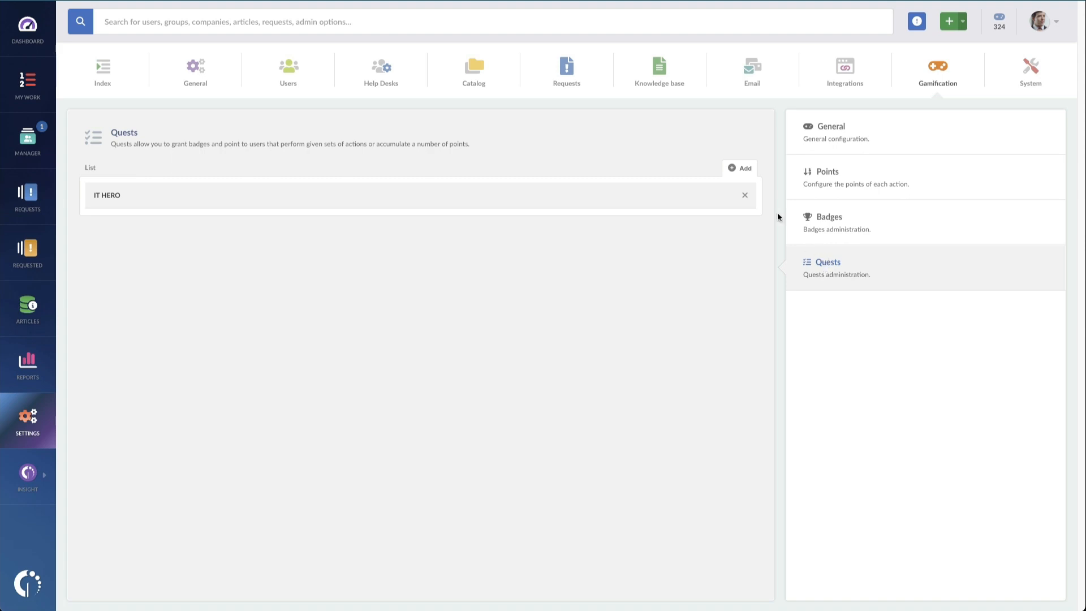
- Create a new quest named "SLA Master"
click(745, 170)
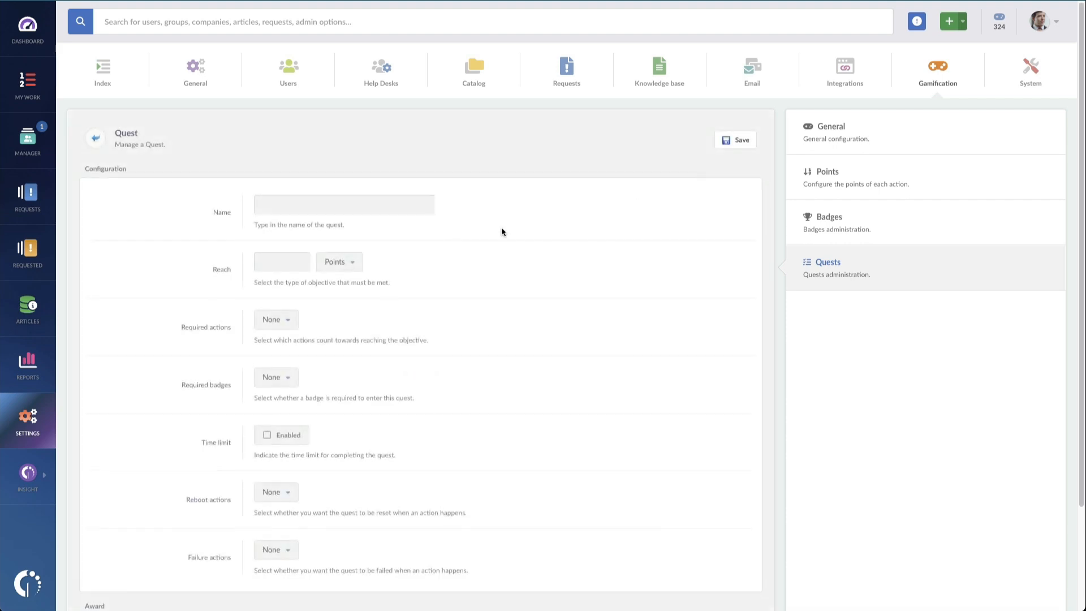
click(360, 210)
text(SLA)
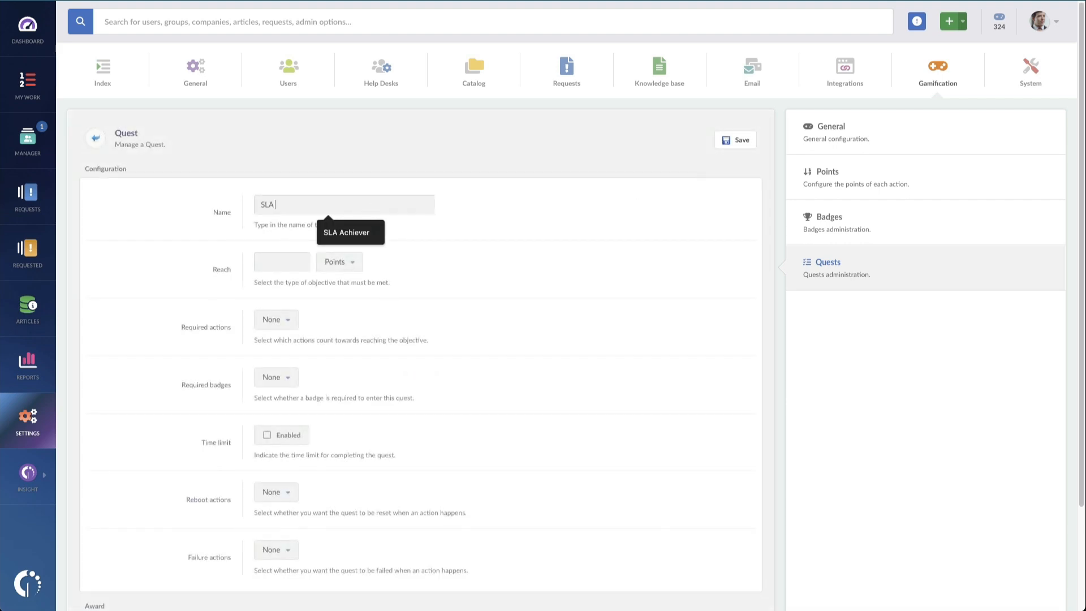
text( Master)
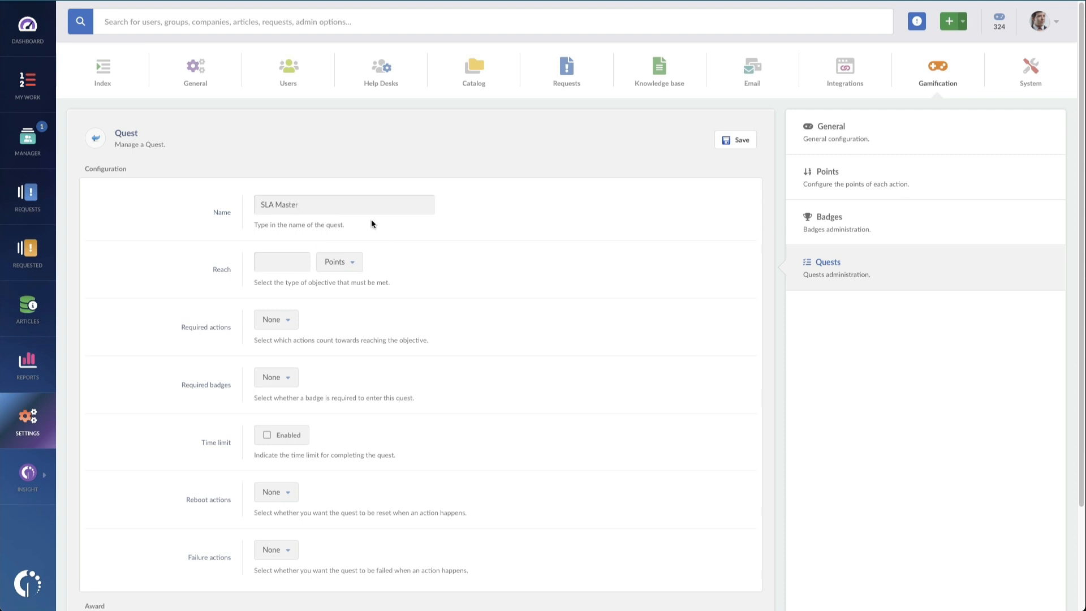
- Make "SLA met" the required action for the quest
scroll(364, 351, down, 1)
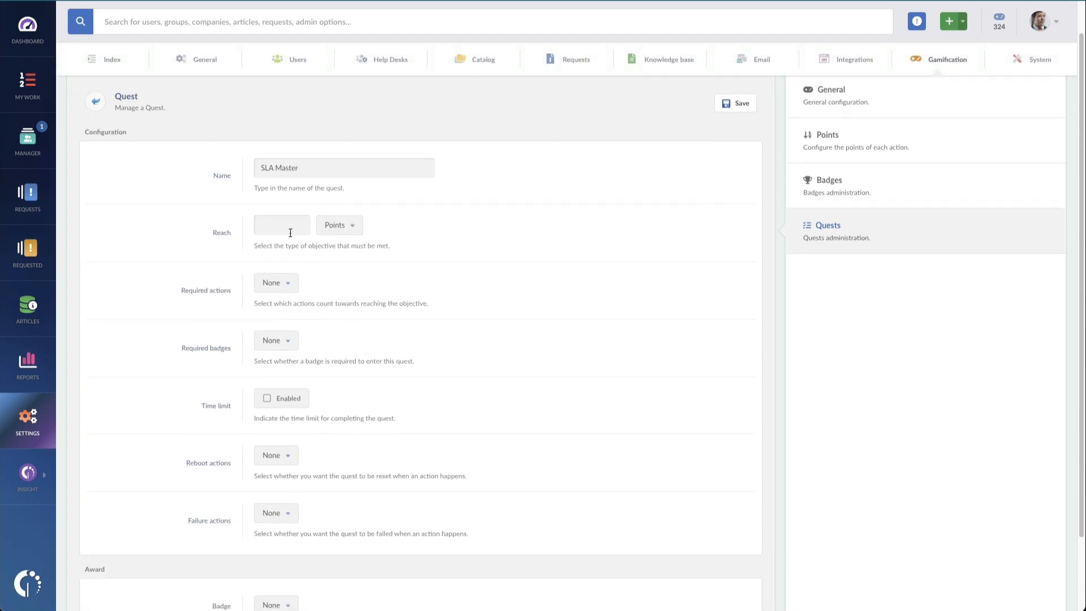
scroll(378, 308, down, 1)
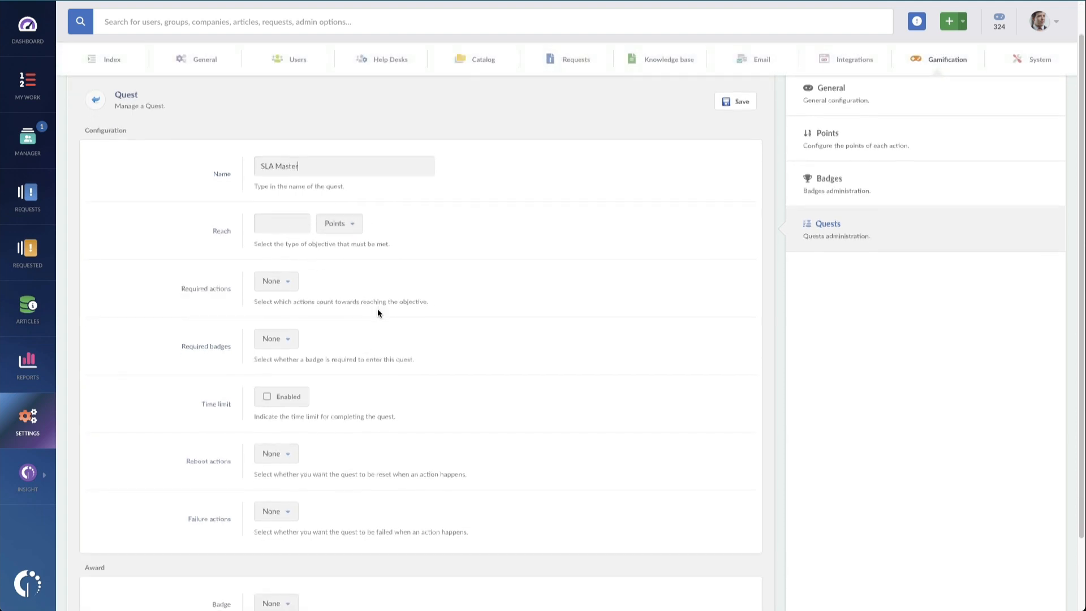
click(288, 277)
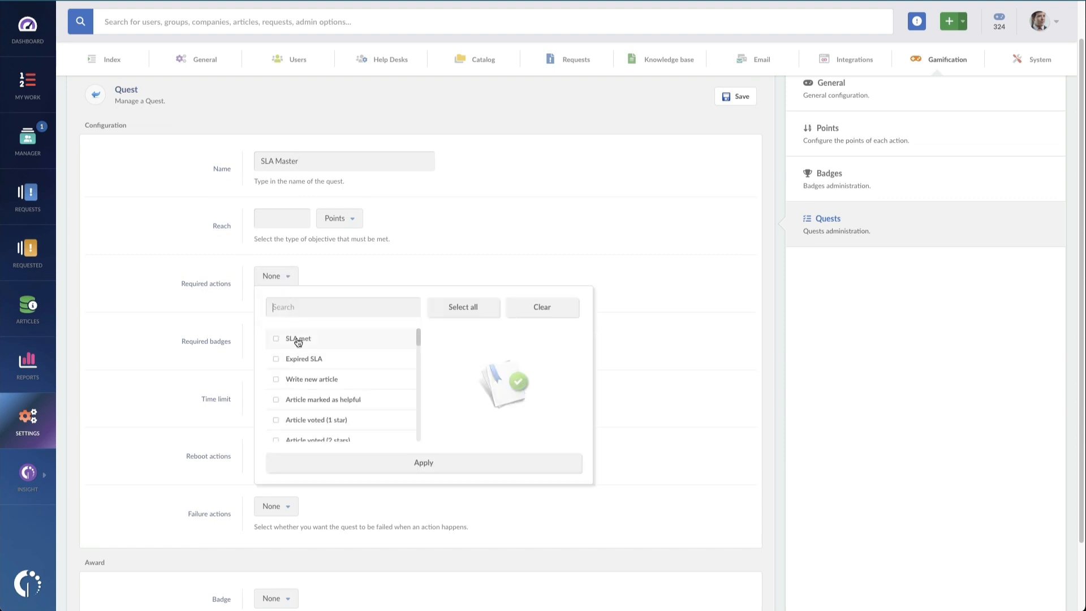
click(298, 339)
click(400, 463)
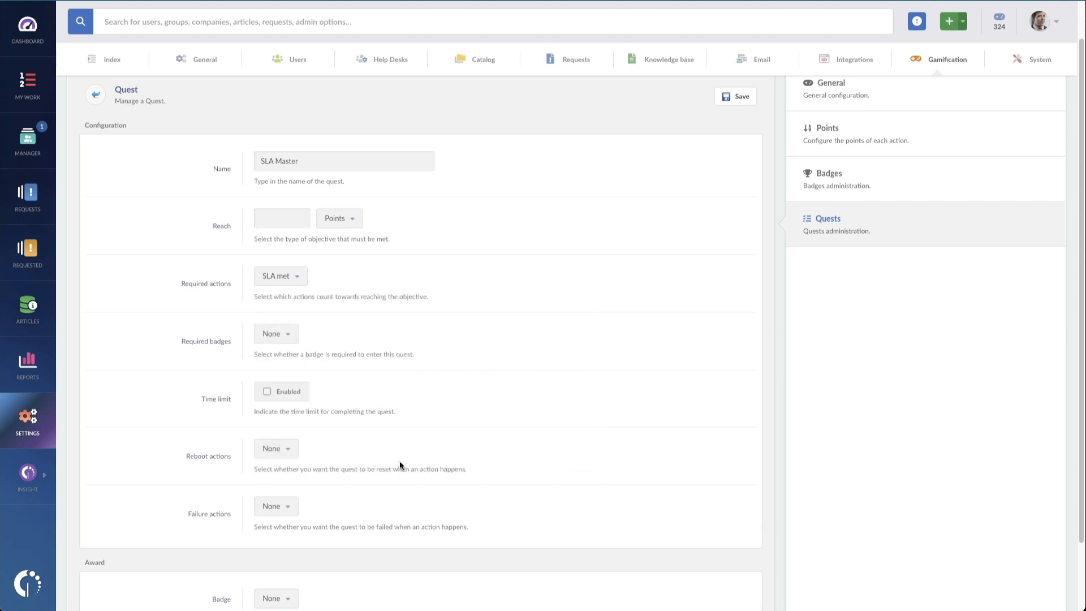
- Choose the SLA MASTER badge as the quest's award
scroll(429, 317, down, 1)
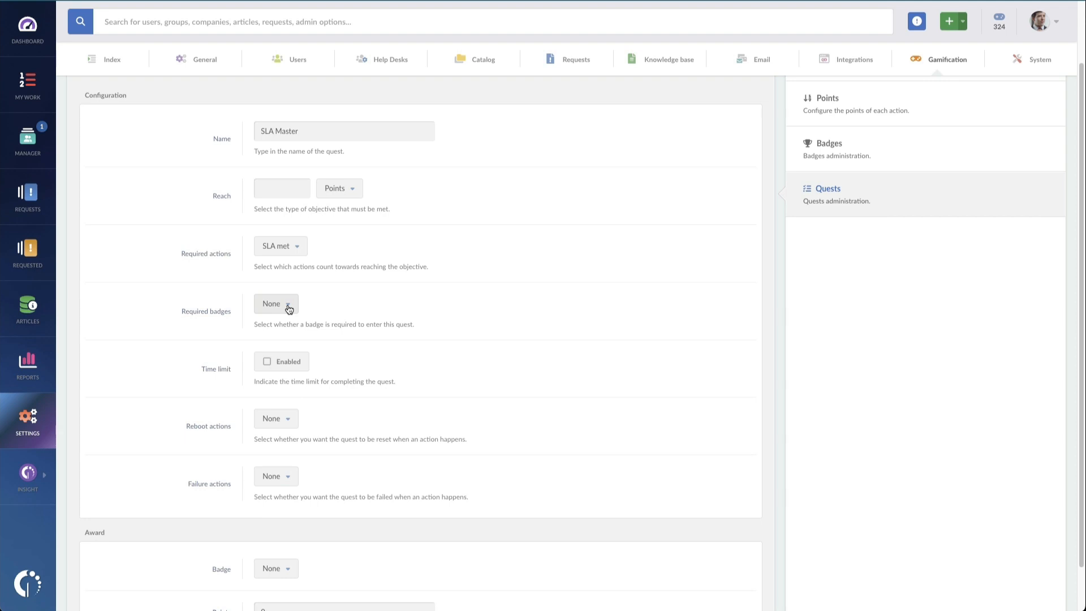
scroll(363, 323, down, 1)
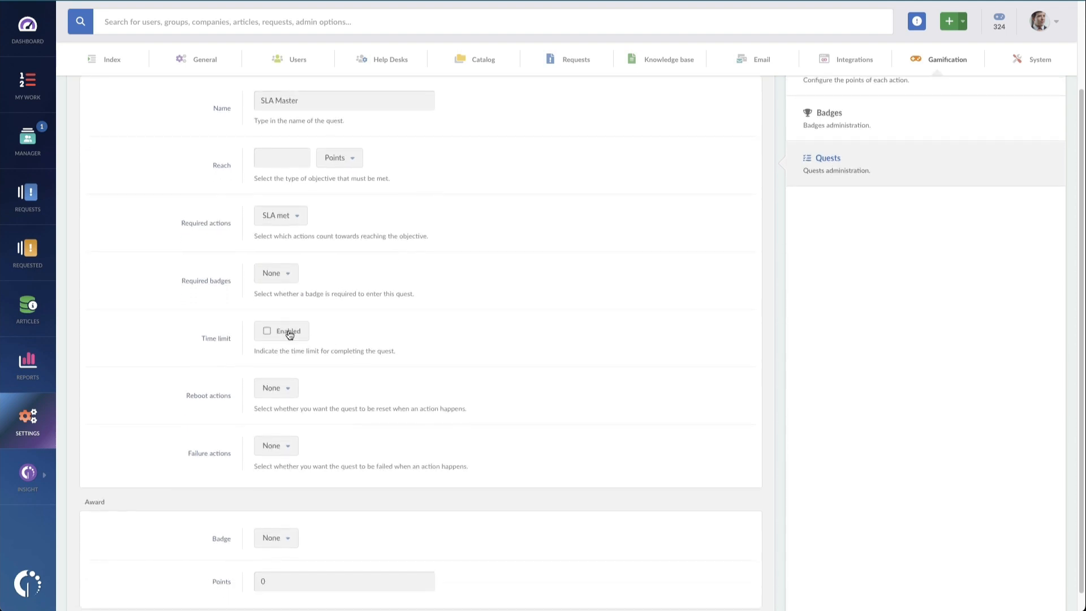
scroll(347, 361, down, 1)
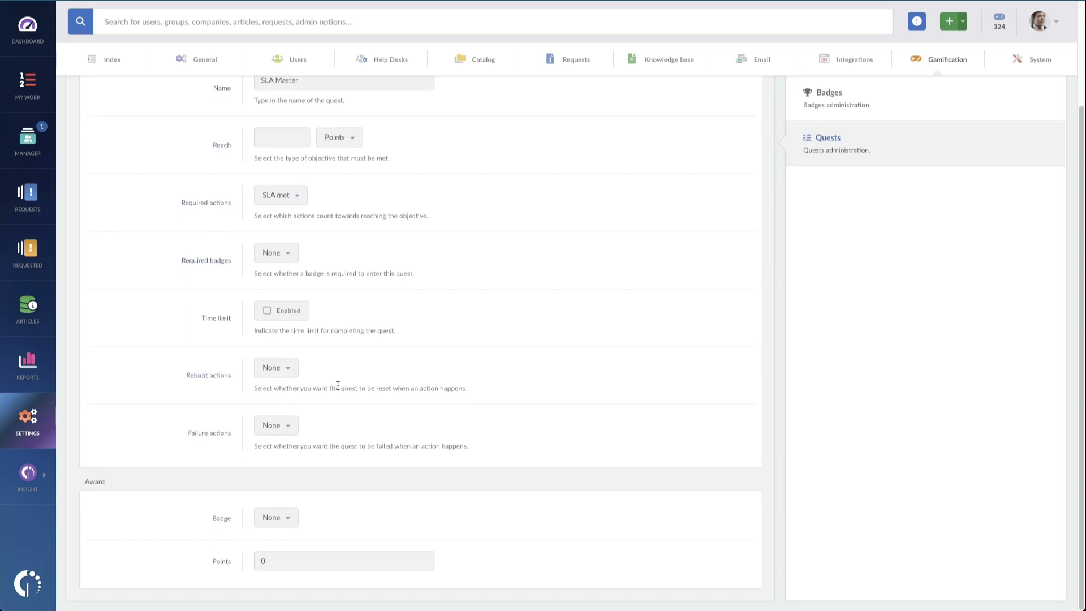
click(286, 523)
click(297, 569)
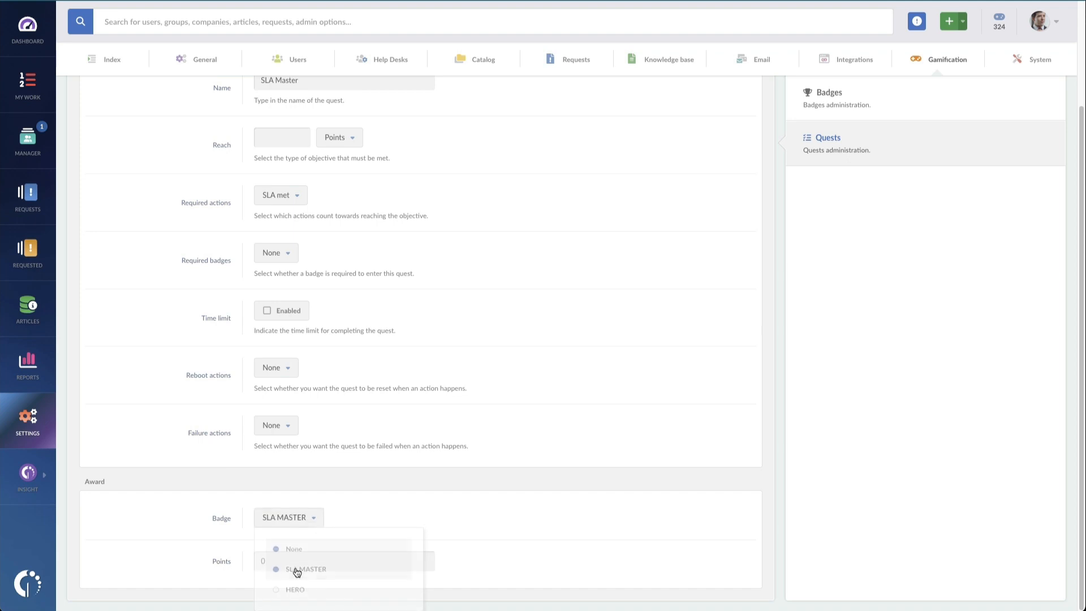
click(299, 561)
- Set the quest's reach to 50 actions and save the quest
click(288, 137)
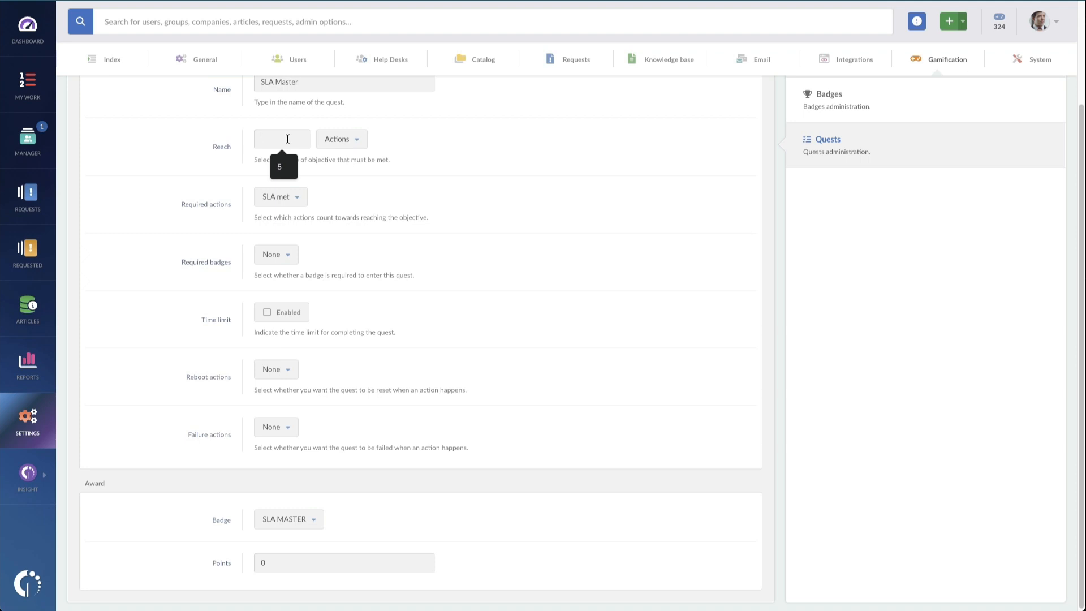
text(50)
scroll(415, 364, down, 1)
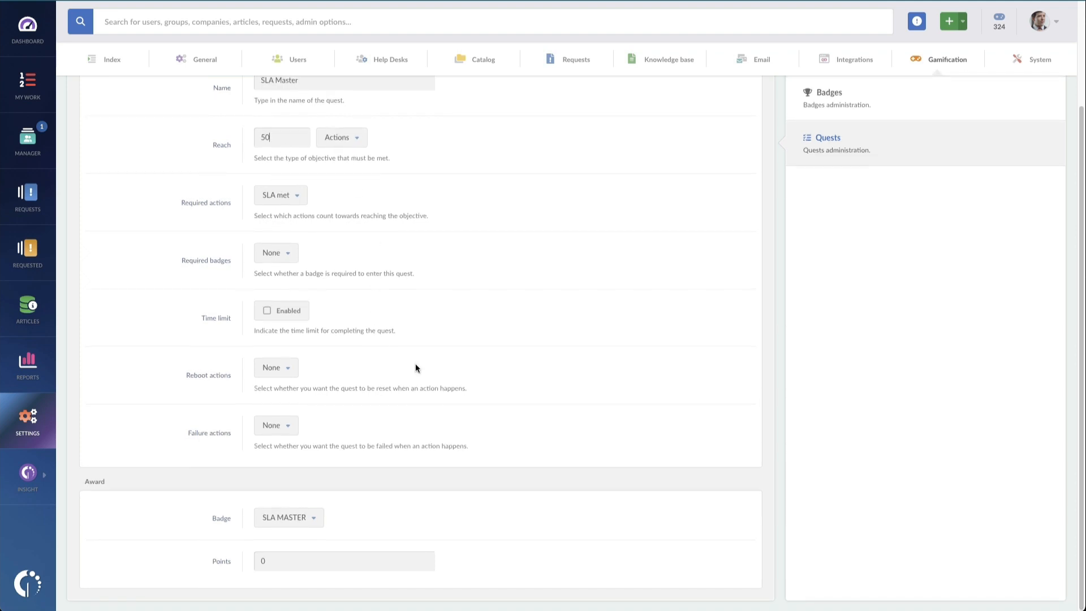
scroll(416, 366, up, 3)
click(730, 143)
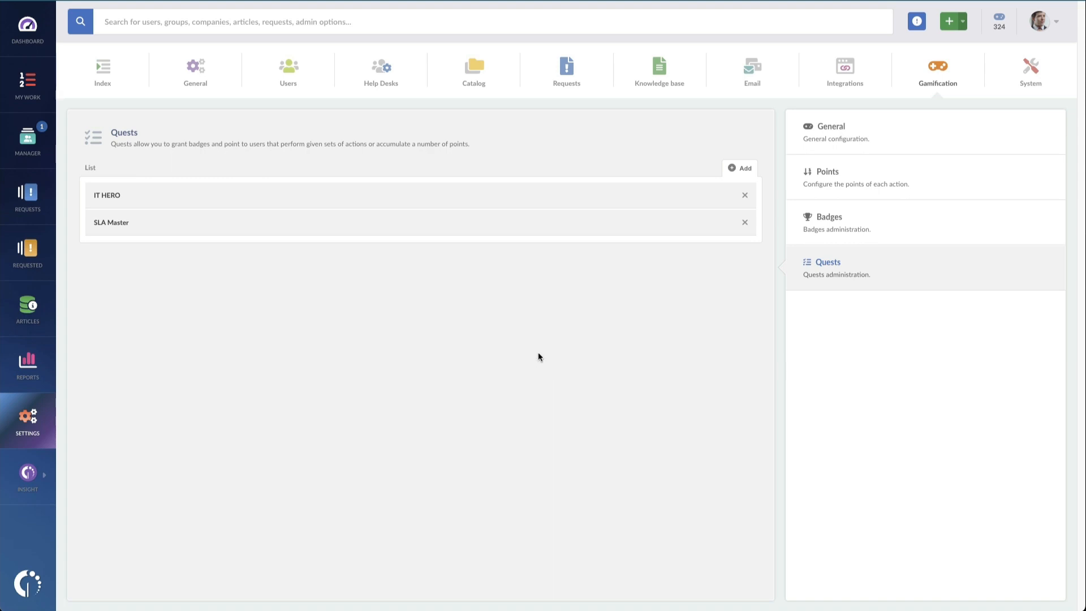
- Open the personal gamification profile and look through its notifications and badges
click(1000, 23)
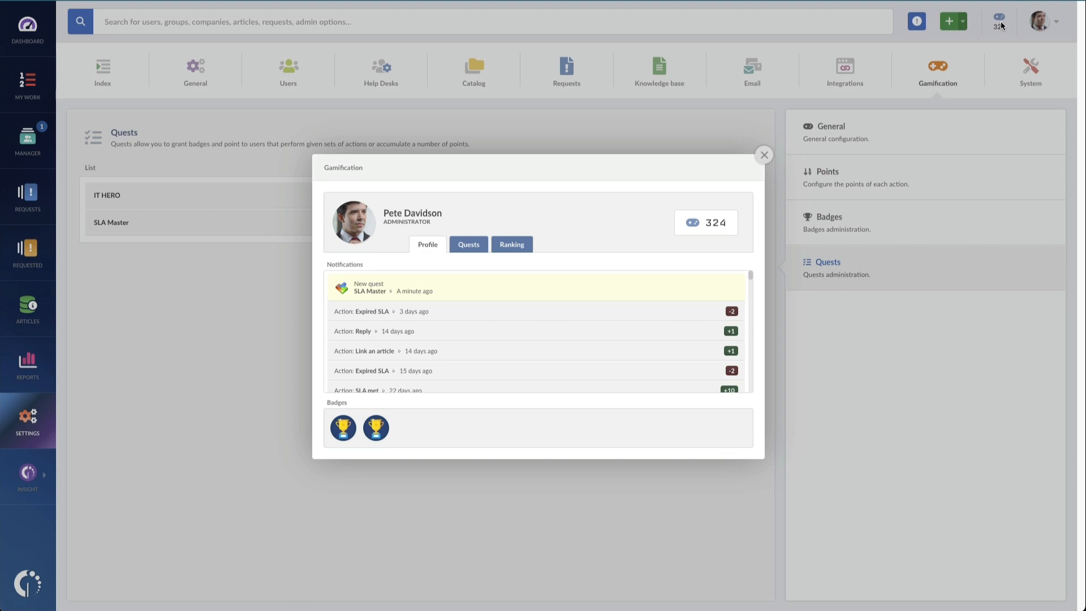
scroll(430, 330, down, 1)
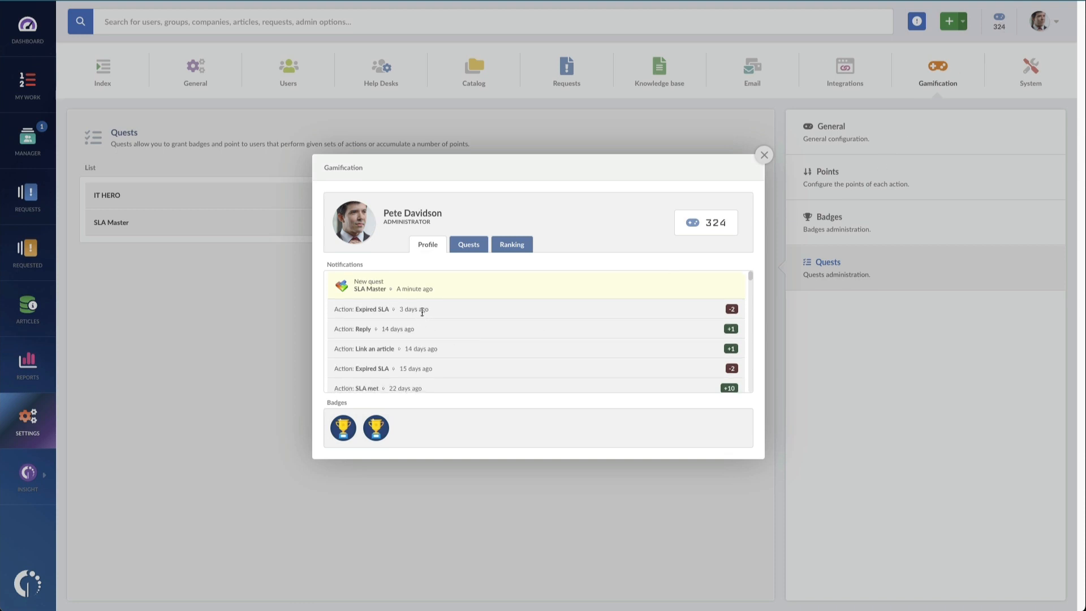
- Examine the recent action entries and their points in the gamification profile's notifications, ending back at the new quest entry
click(417, 311)
scroll(715, 348, down, 1)
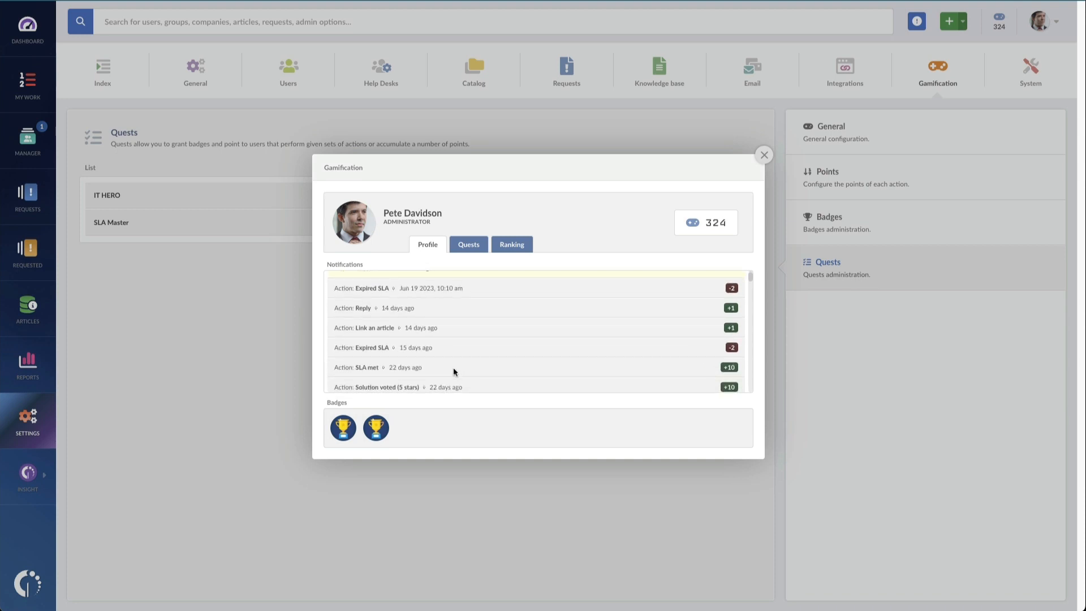
drag(594, 371, 338, 362)
click(347, 363)
scroll(347, 364, up, 1)
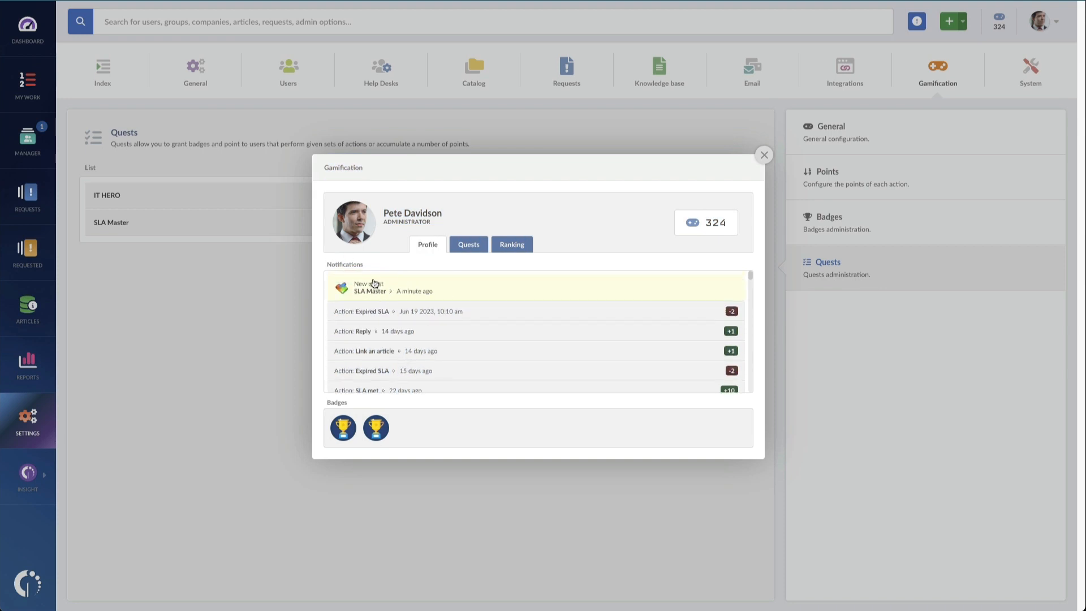
- Check the progress and reward of the active SLA Master quest and view the users' points ranking
click(473, 250)
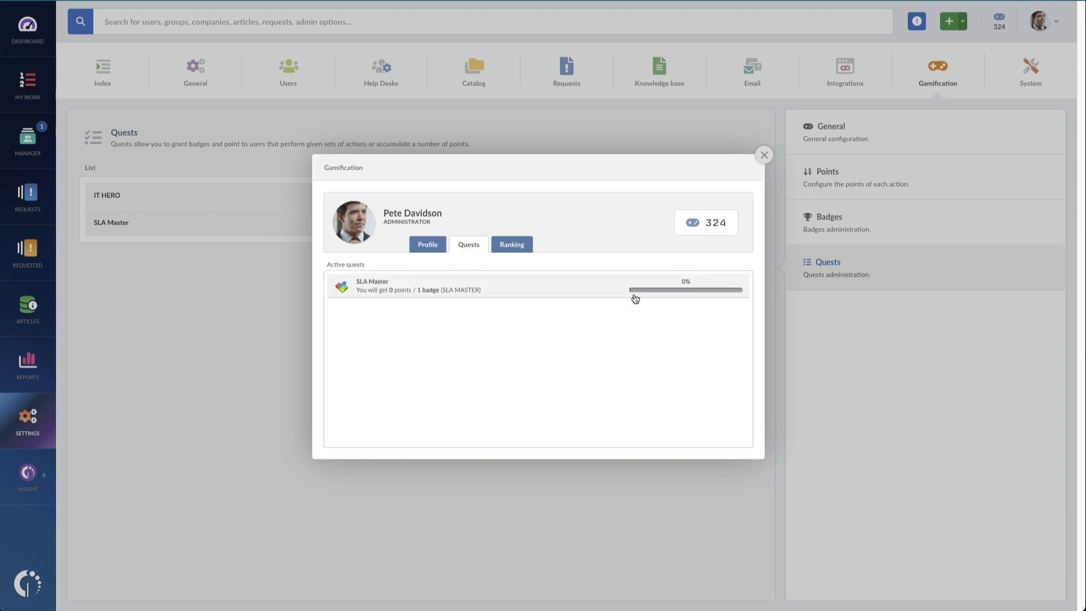
click(524, 249)
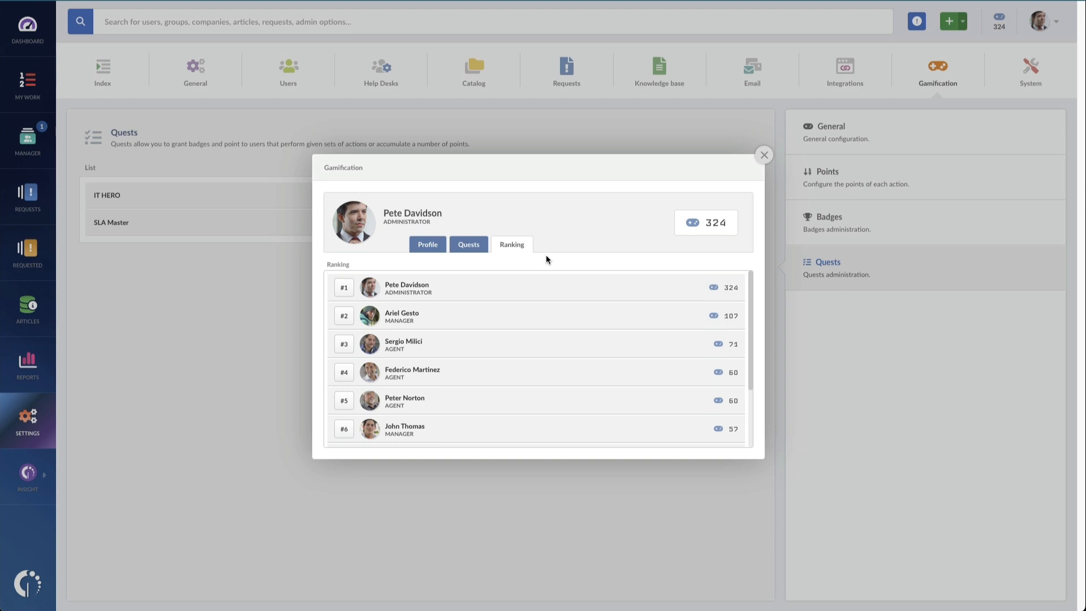
drag(738, 287, 727, 286)
- Return to the gamification profile overview and look through the older action notifications
click(427, 243)
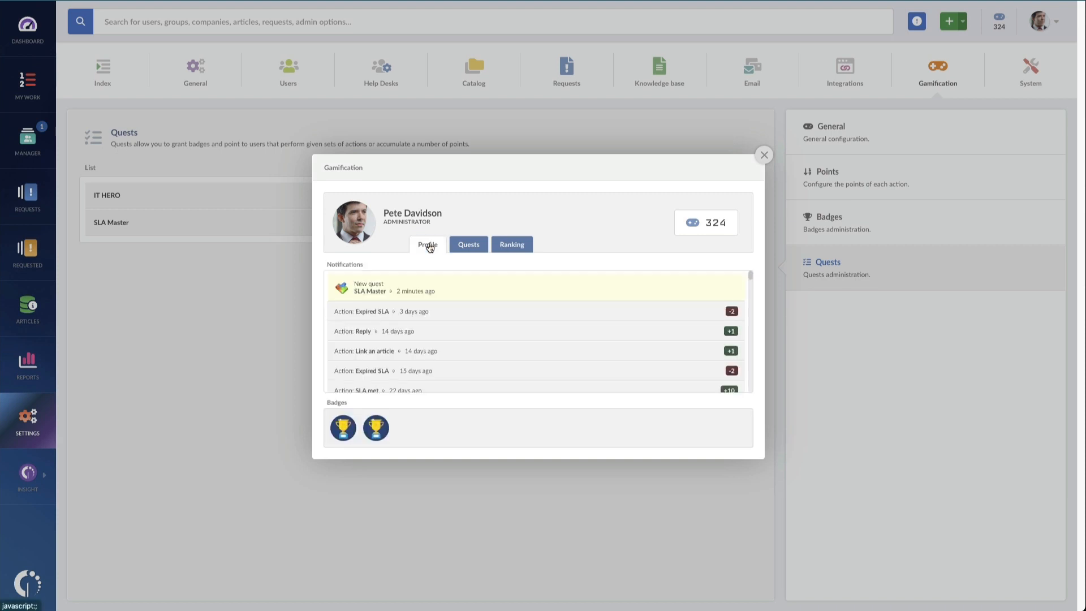
scroll(504, 348, down, 5)
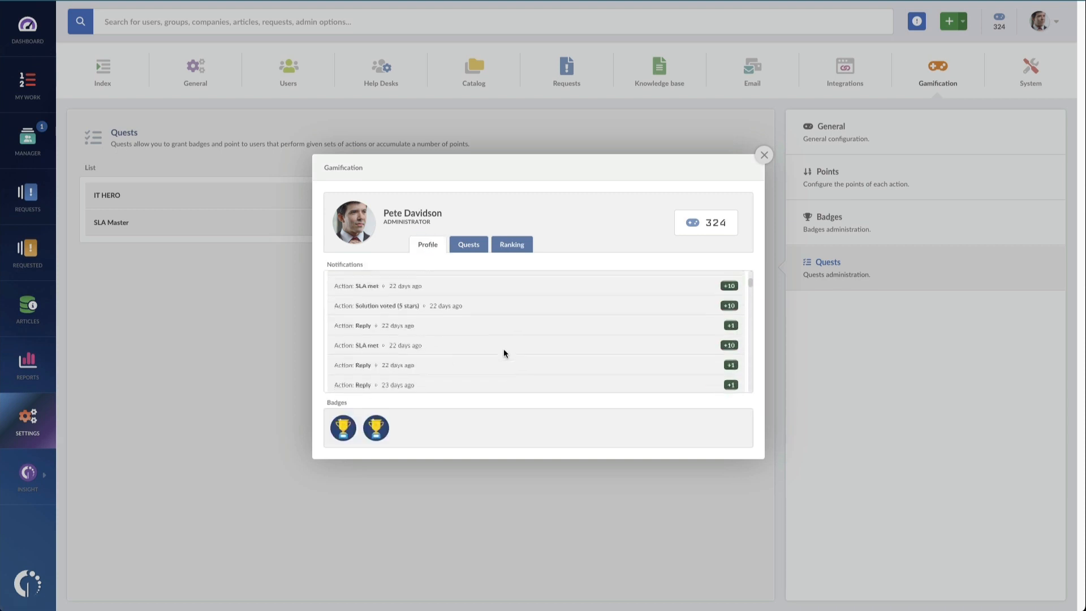